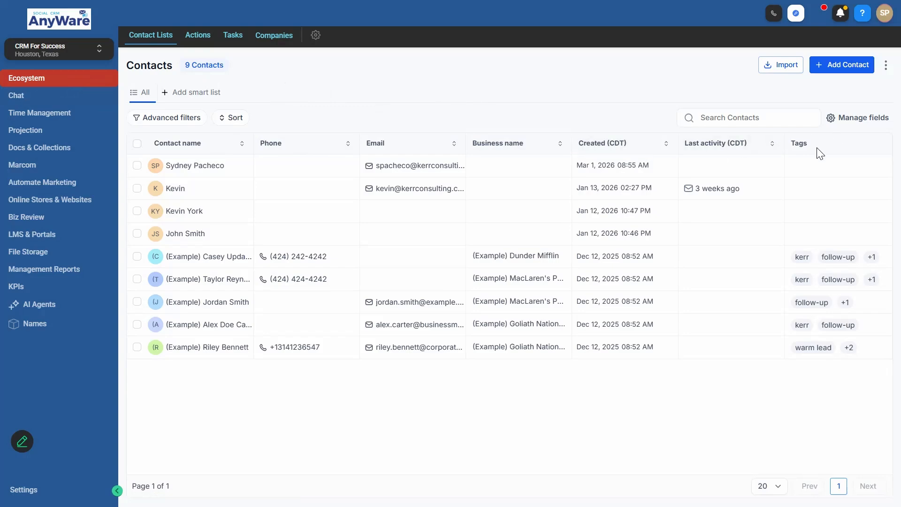
- Add Street address from the General info fields as a contacts table column
left_click(853, 123)
left_click(723, 273)
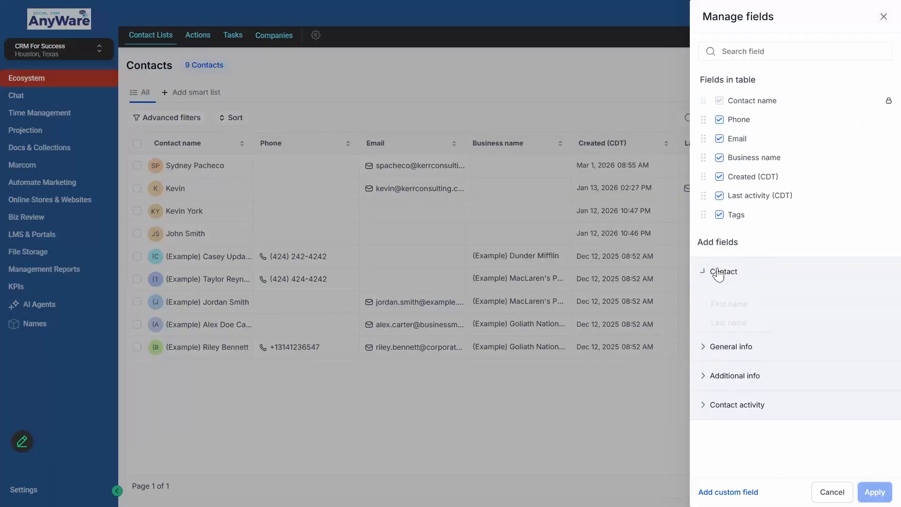
left_click(728, 278)
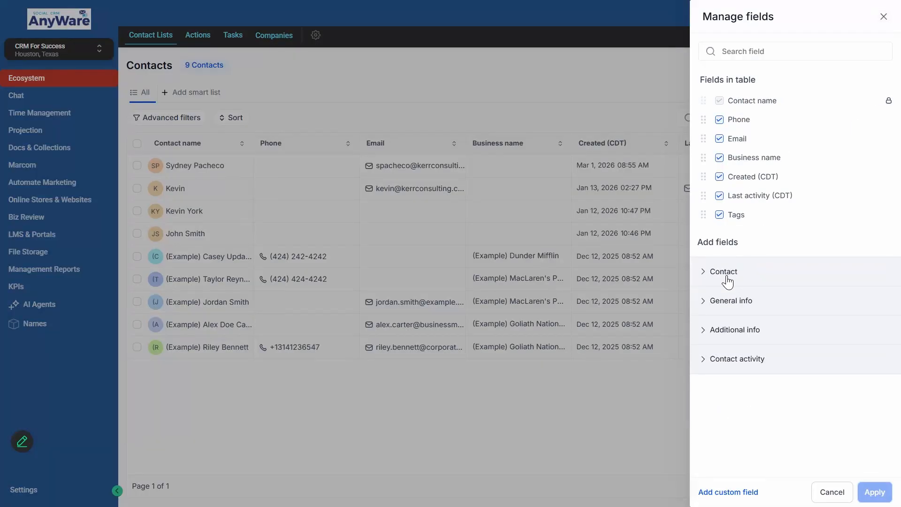
left_click(728, 303)
scroll(726, 282, "down", 2)
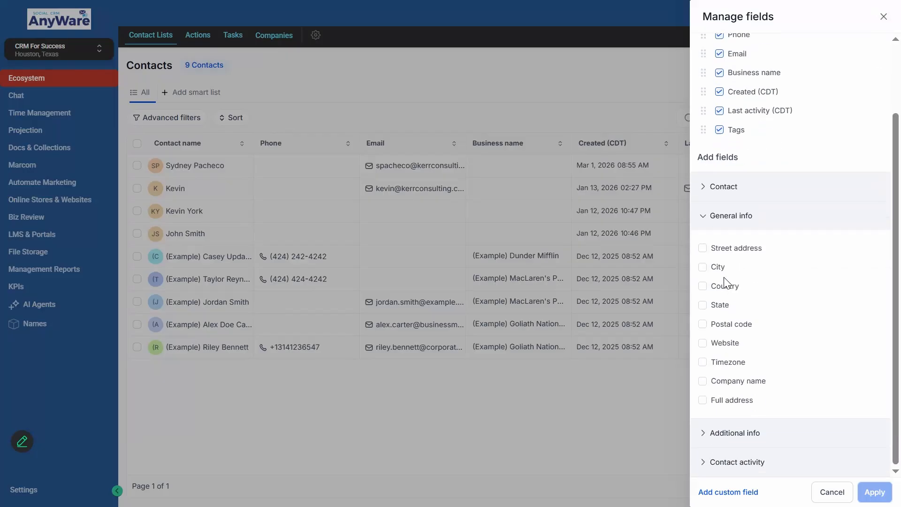
left_click(726, 249)
left_click(875, 492)
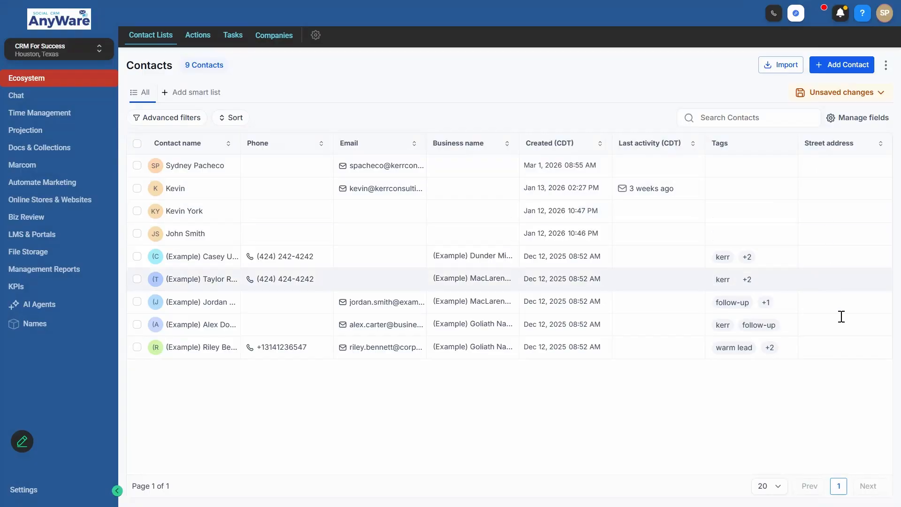
- Remove the Street address column from the contacts table again
left_click(852, 118)
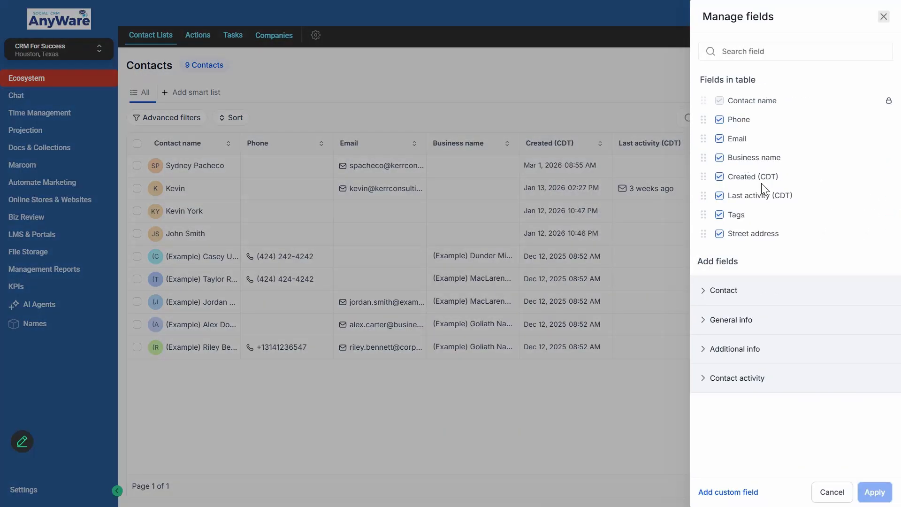
left_click(720, 234)
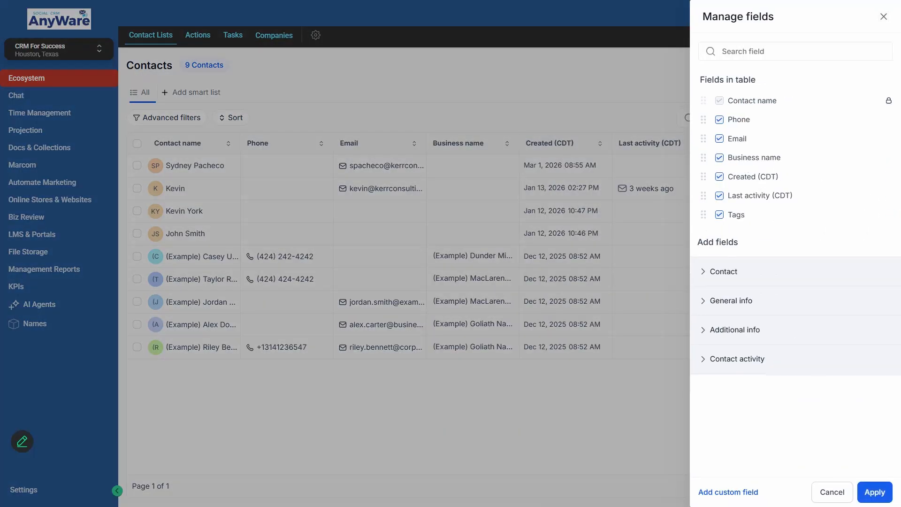
left_click(875, 492)
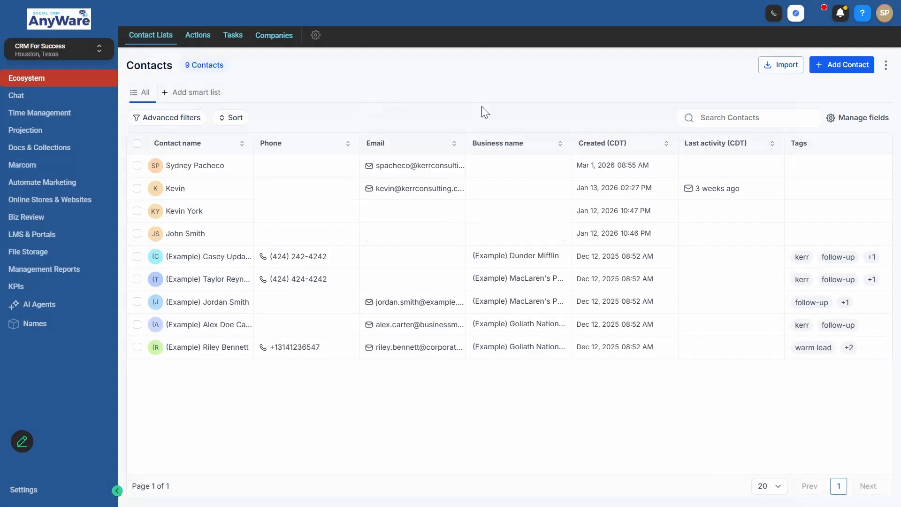
- Start a Contacts import and move on to the Upload step
left_click(783, 65)
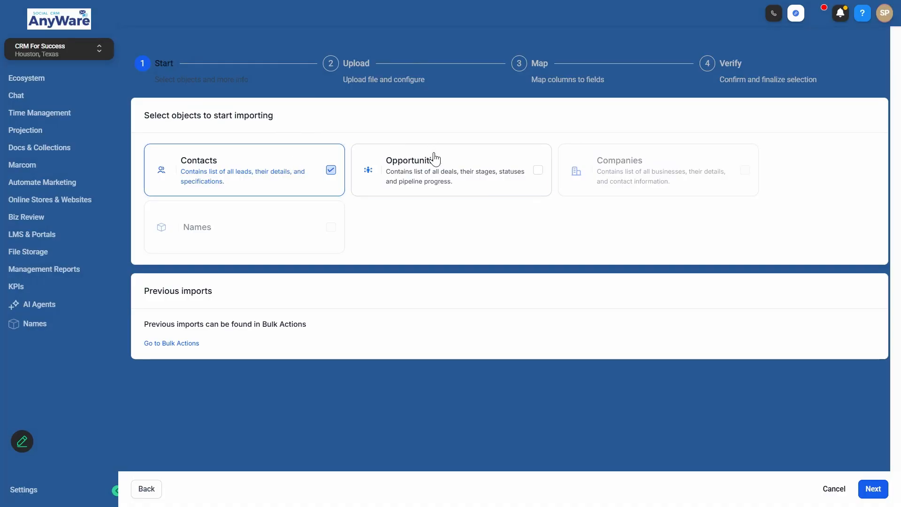
mouse_move(650, 153)
left_click(875, 488)
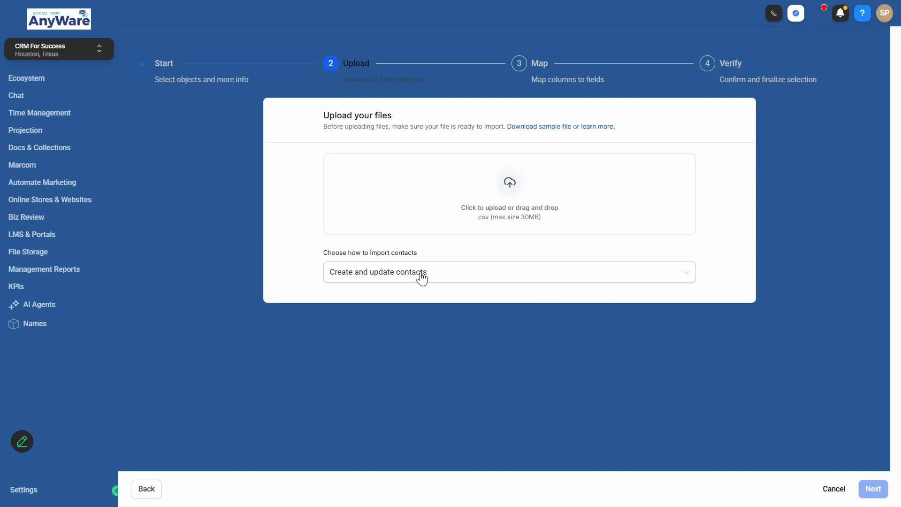
- Change the import mode to 'Create contacts' and browse for the CSV file
left_click(402, 277)
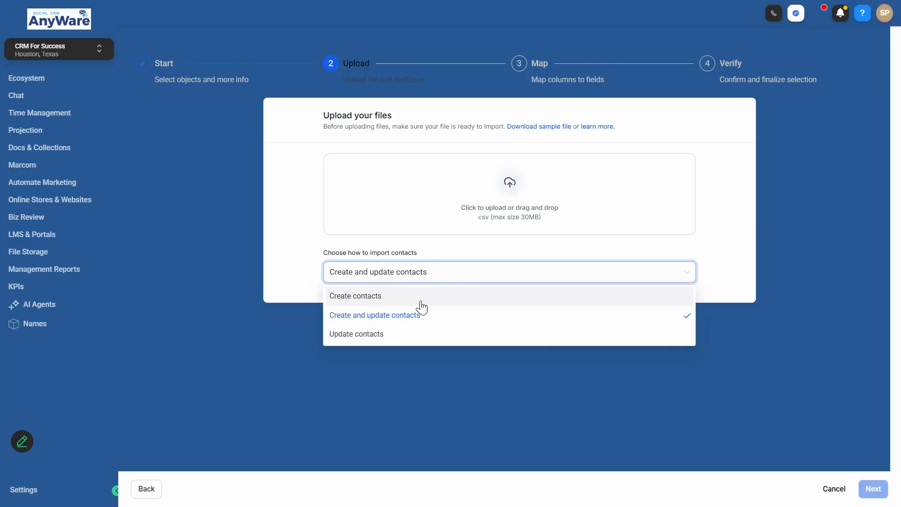
left_click(399, 303)
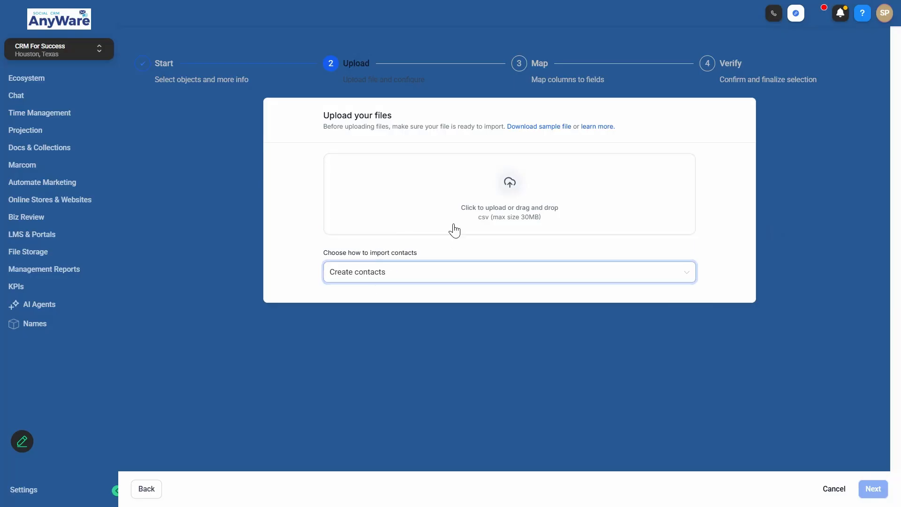
left_click(513, 185)
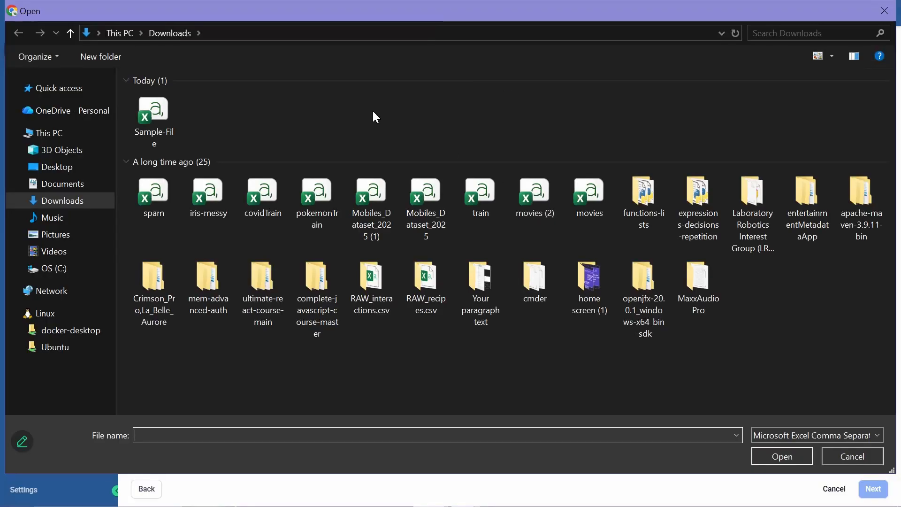
- Select Sample-File in Downloads and open it for upload
left_click(162, 118)
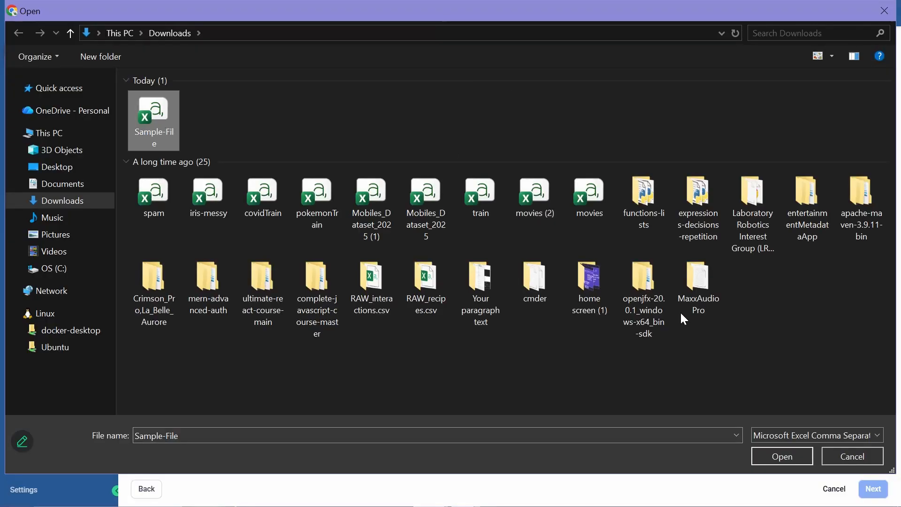
left_click(783, 457)
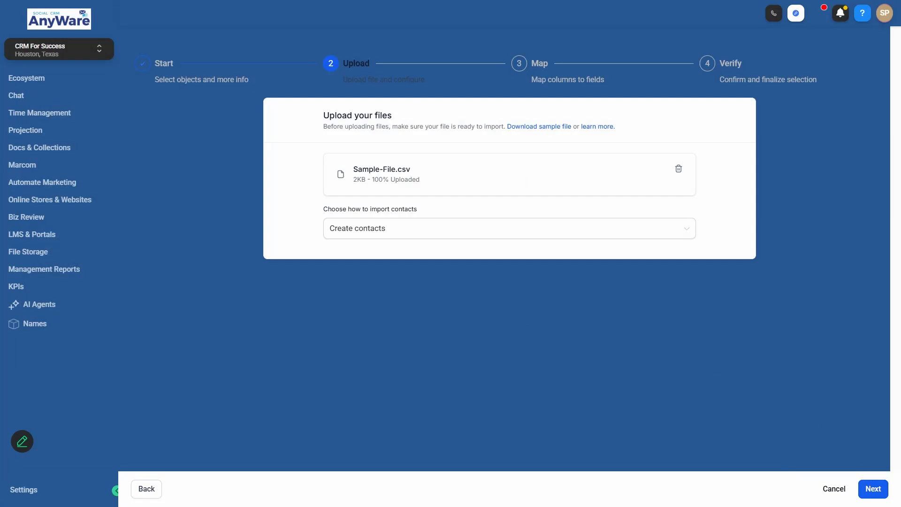
- Advance the import to the Map step
left_click(873, 489)
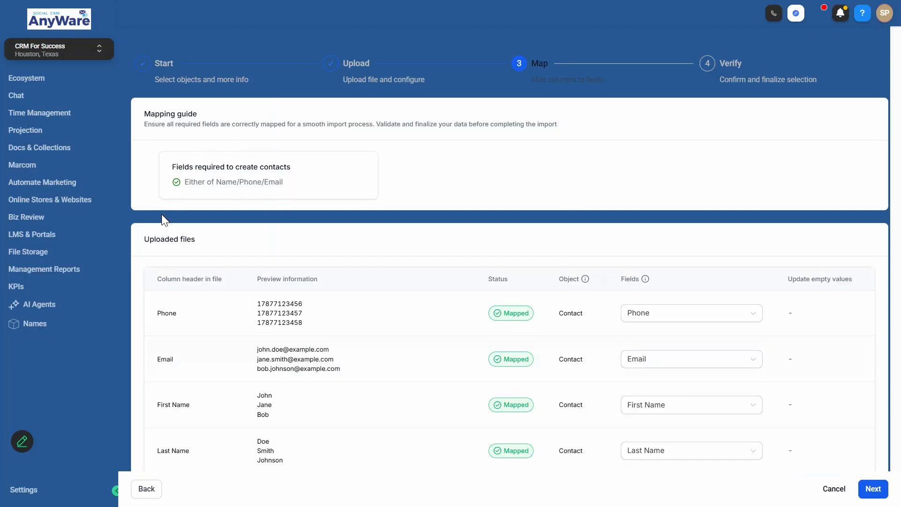
scroll(161, 214, "down", 1)
scroll(162, 178, "down", 3)
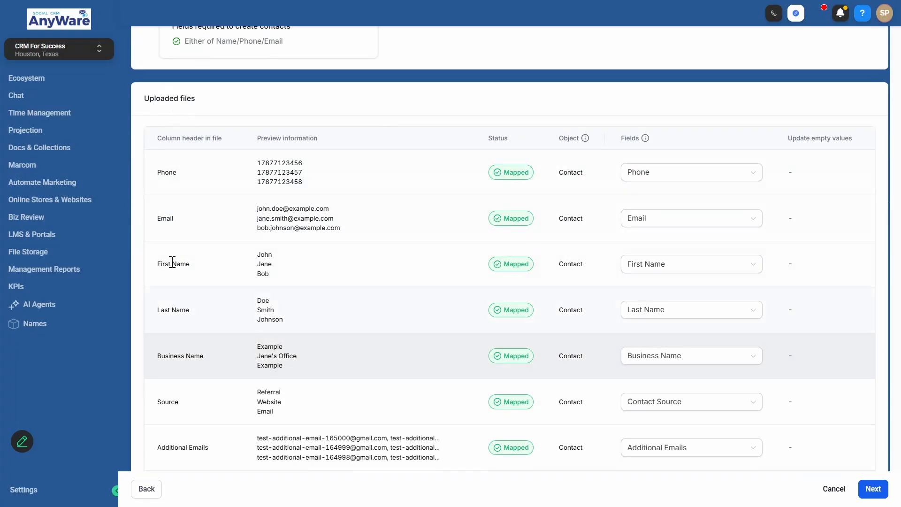
scroll(173, 262, "down", 2)
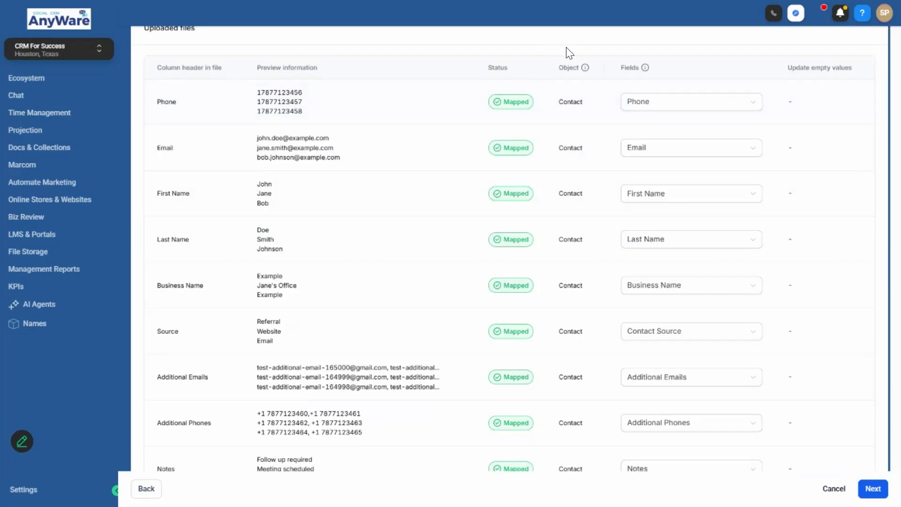
scroll(591, 142, "down", 3)
scroll(581, 117, "up", 5)
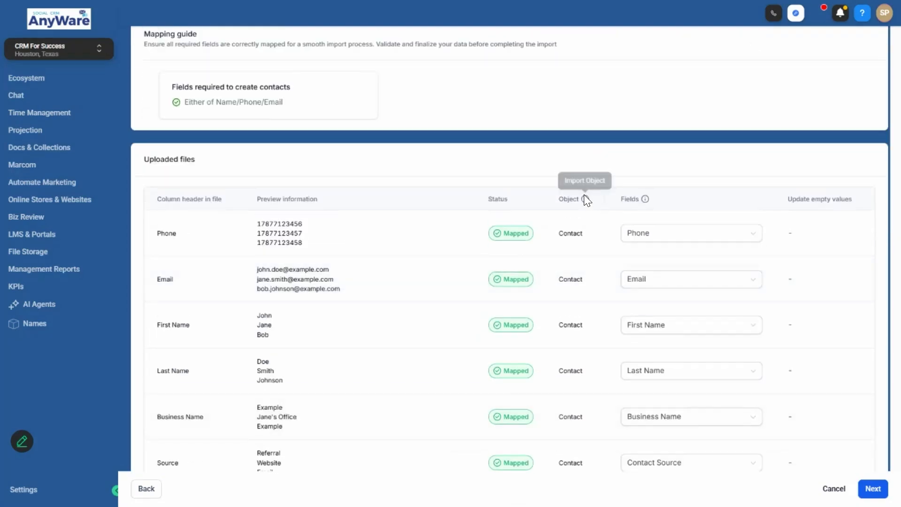
- Remap the file's Phone column to the Phone field and check every row shows Mapped
left_click(749, 238)
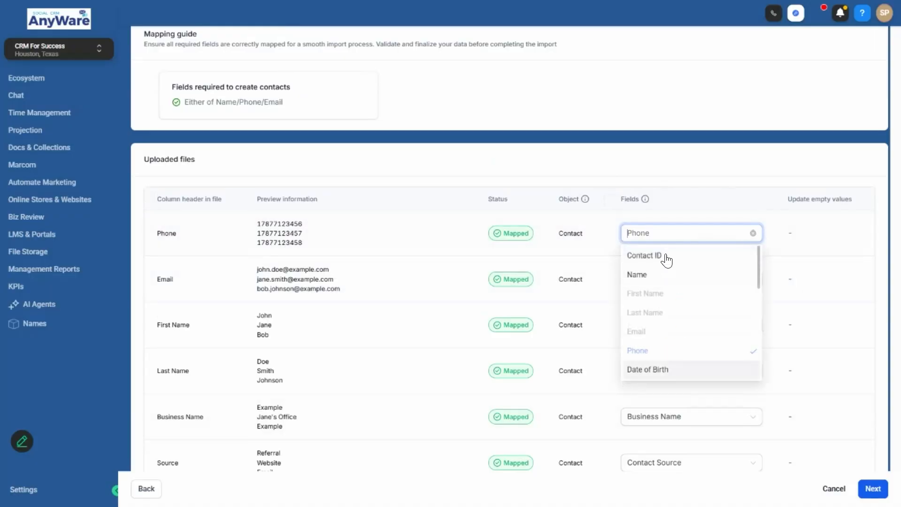
left_click(753, 233)
scroll(666, 304, "down", 2)
scroll(666, 304, "down", 2)
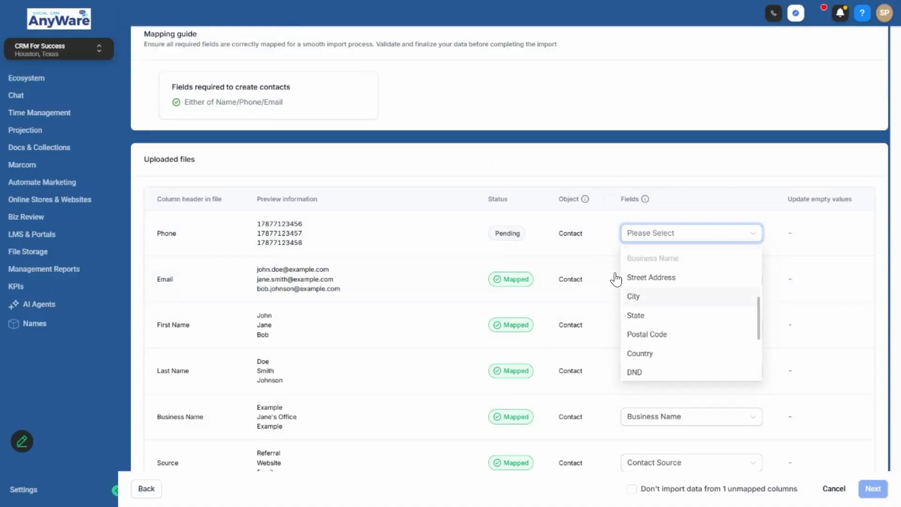
scroll(676, 301, "down", 2)
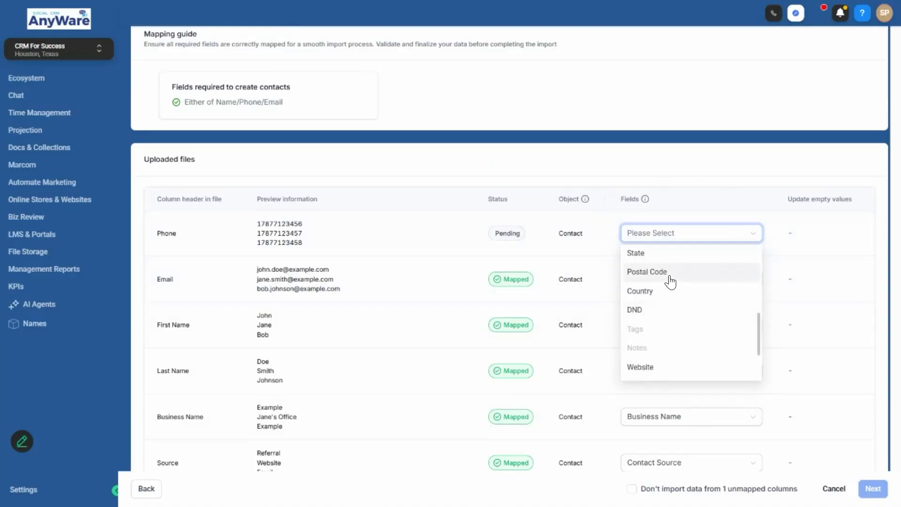
scroll(688, 329, "up", 5)
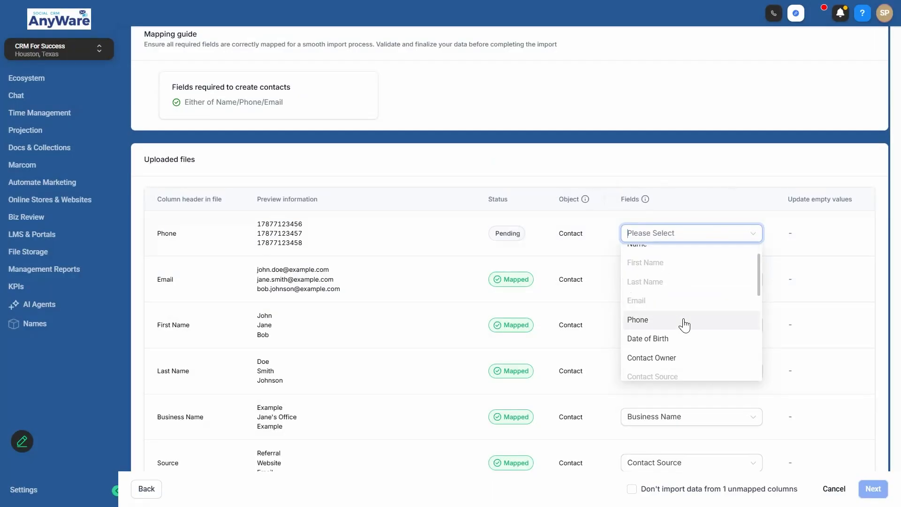
left_click(645, 322)
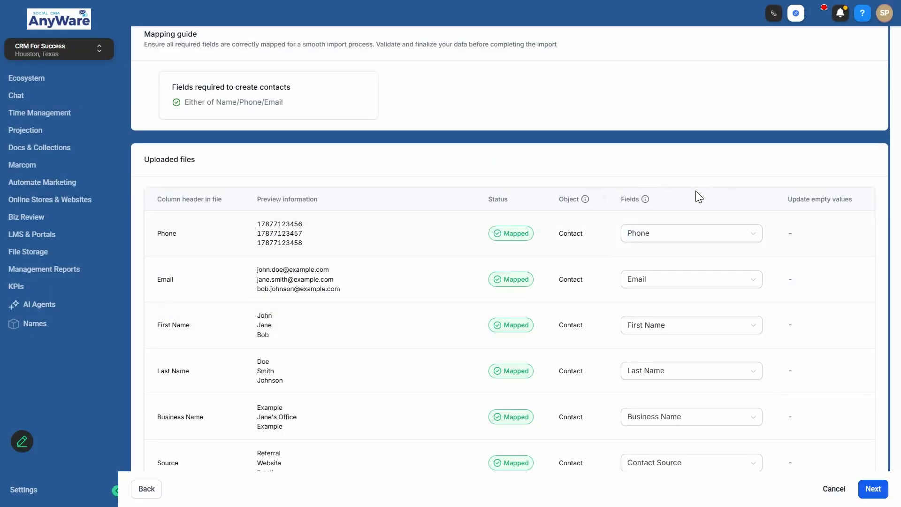
scroll(697, 212, "down", 5)
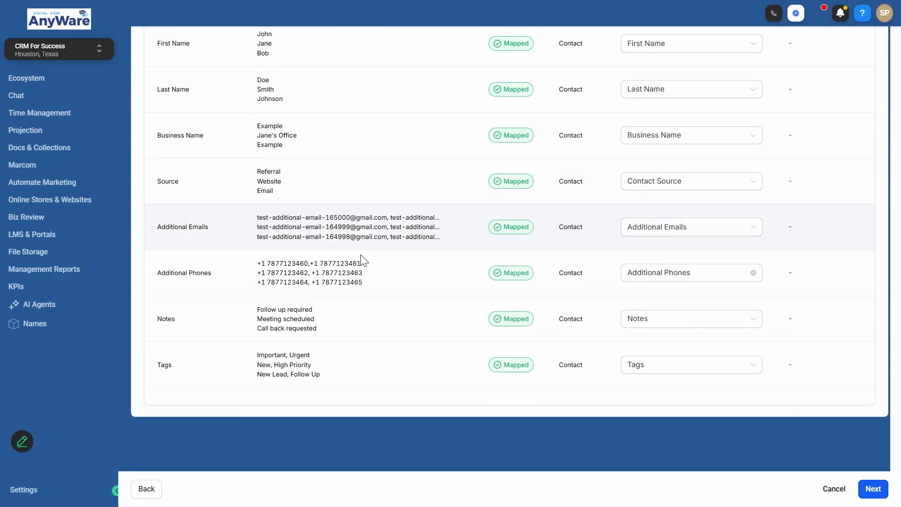
scroll(680, 261, "up", 8)
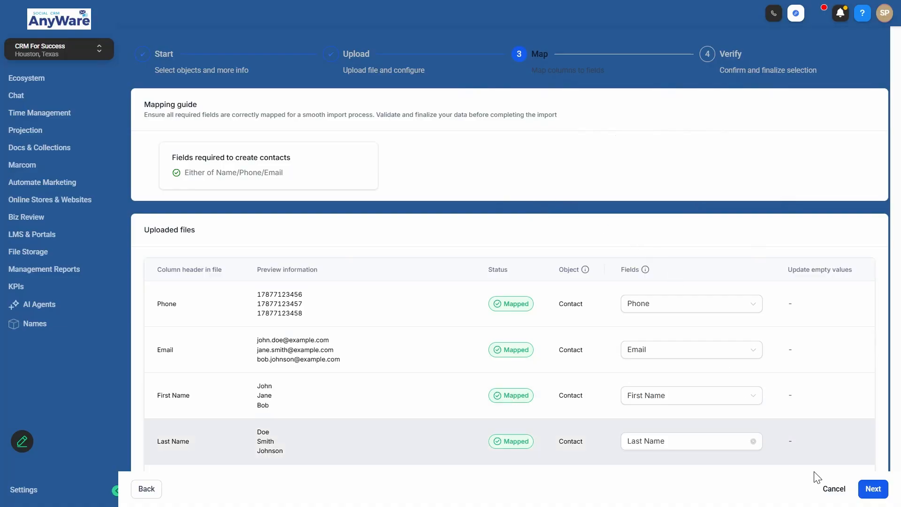
- Cancel the import, review Bulk Actions, then return to the 9-contact list
left_click(834, 489)
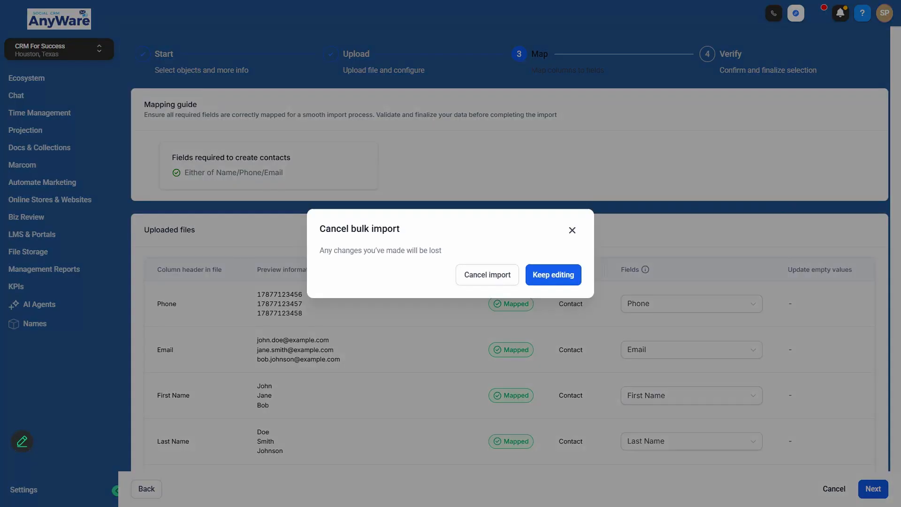
left_click(489, 276)
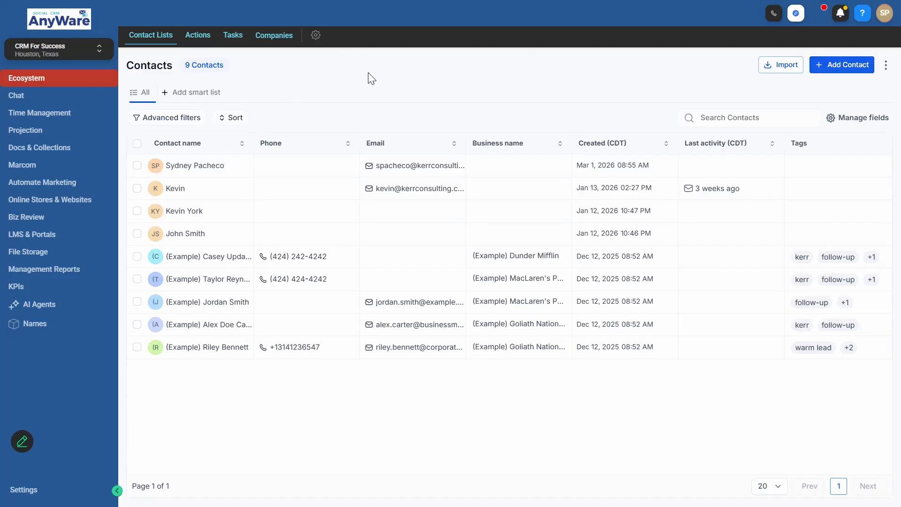
left_click(194, 42)
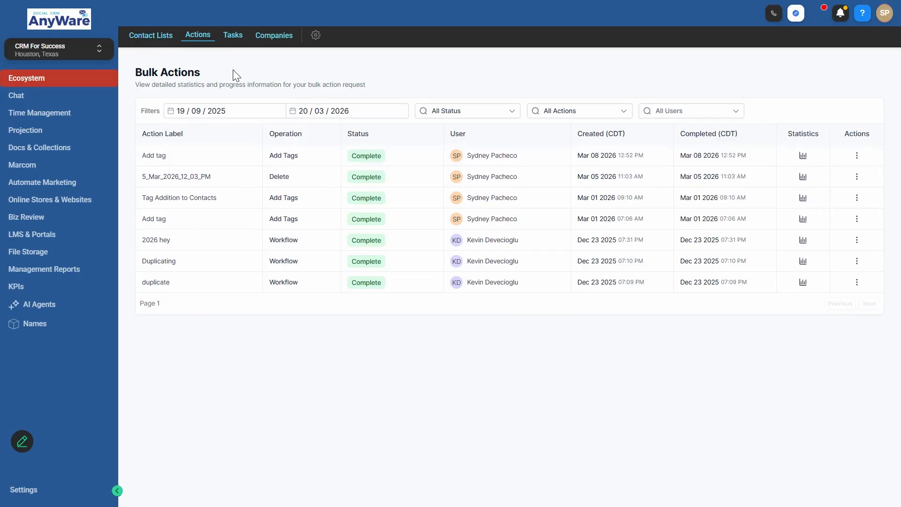
left_click(143, 36)
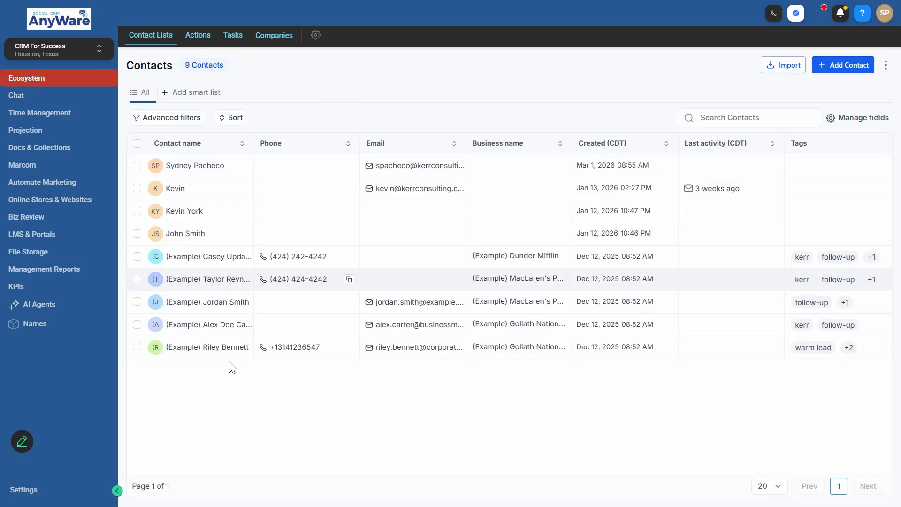
- Open the last sample contact's record and view its Company details before returning to Contact
left_click(206, 348)
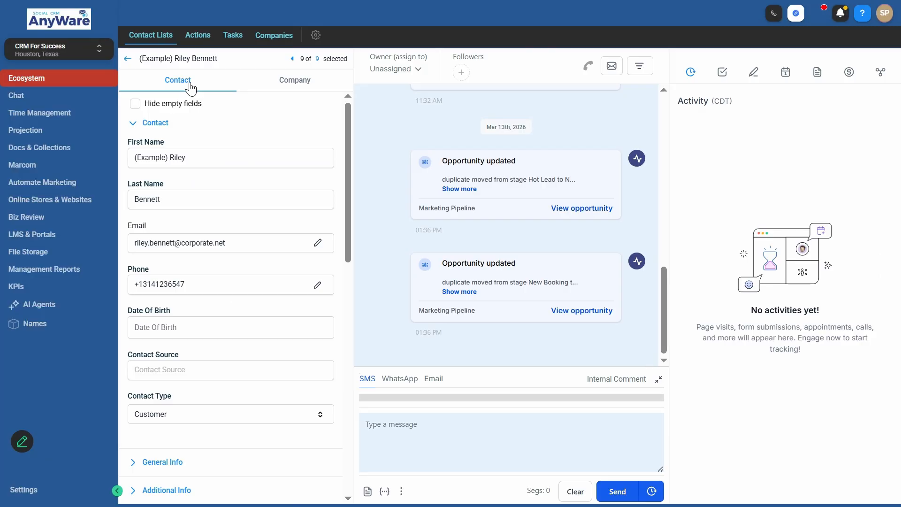
left_click(294, 81)
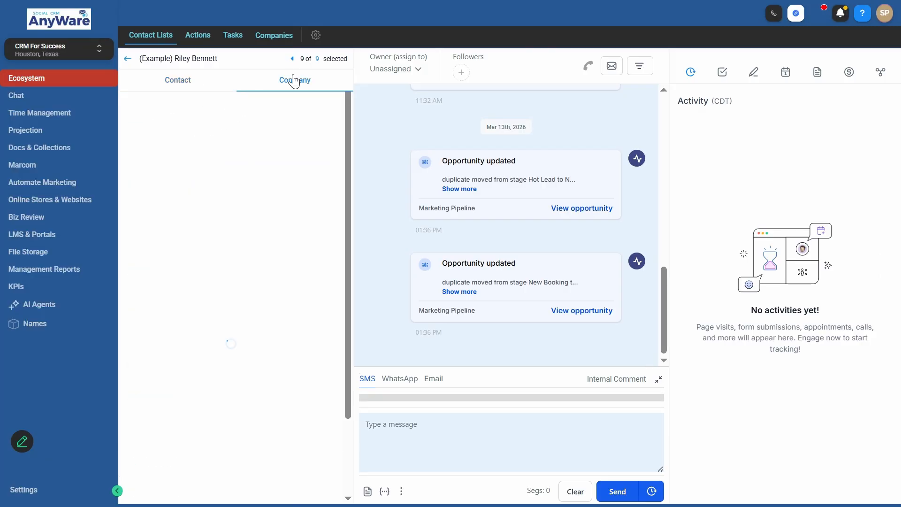
scroll(277, 258, "down", 3)
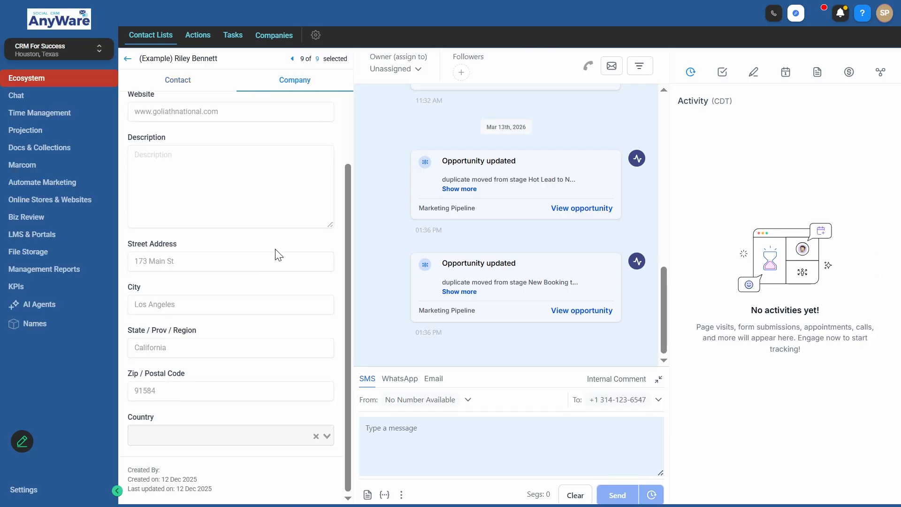
scroll(277, 257, "up", 3)
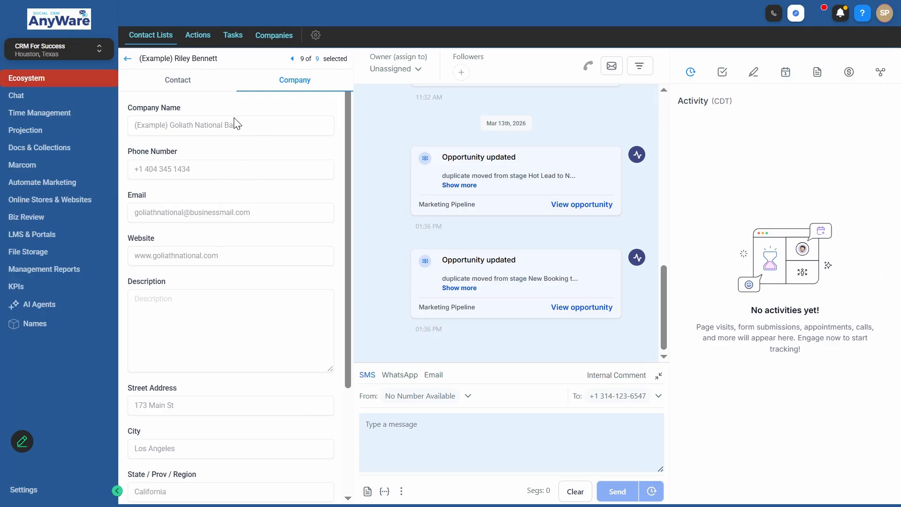
left_click(191, 80)
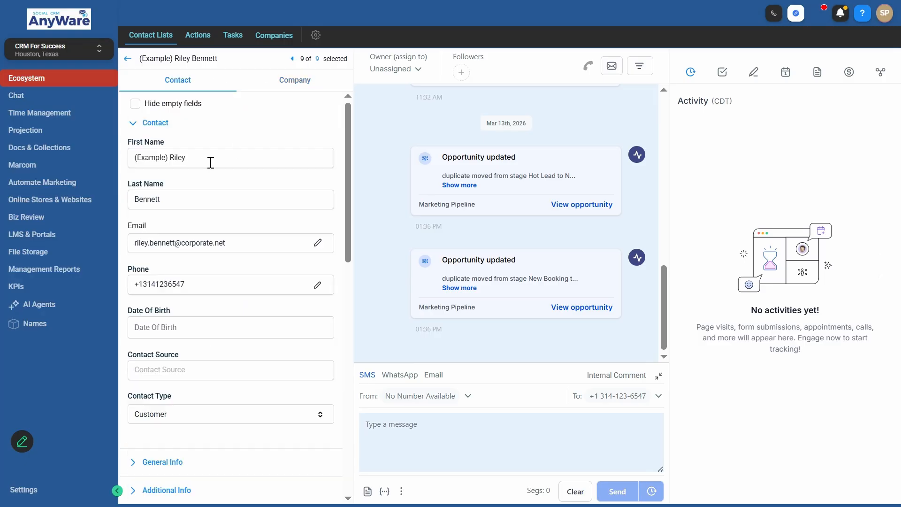
- Scroll through the contact's tags and DND settings and expand its Hot Lead opportunity
scroll(211, 162, "down", 2)
scroll(272, 172, "down", 3)
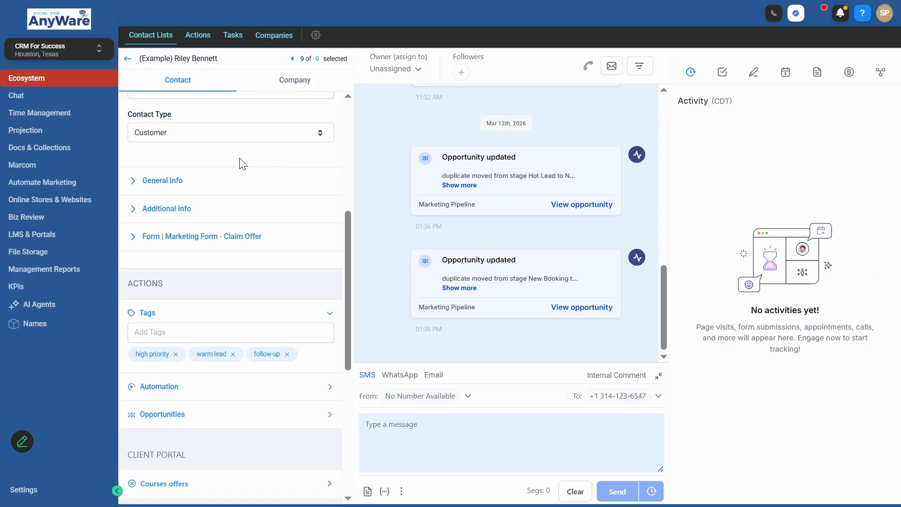
scroll(217, 149, "up", 3)
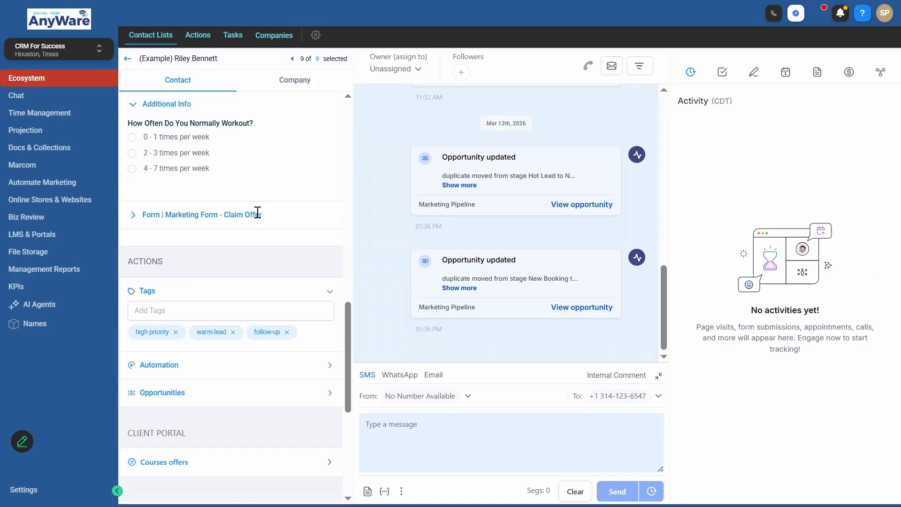
scroll(258, 213, "down", 5)
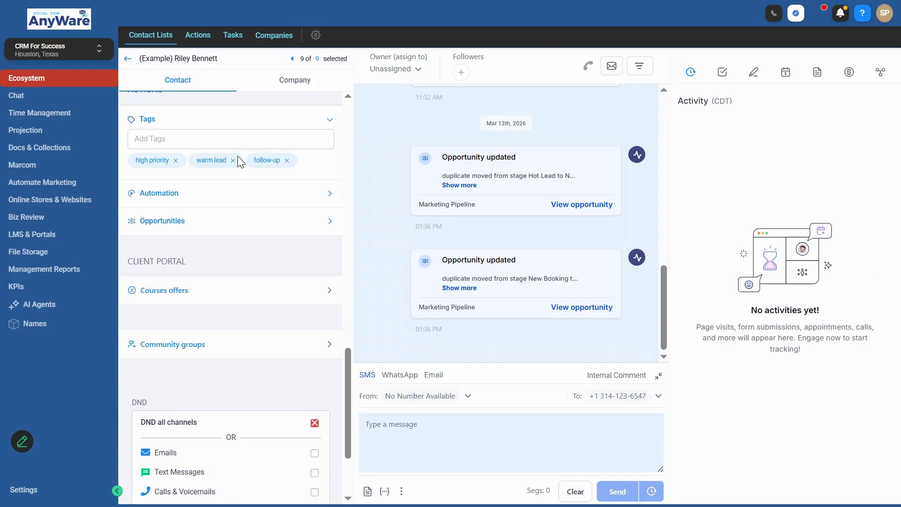
scroll(234, 209, "up", 2)
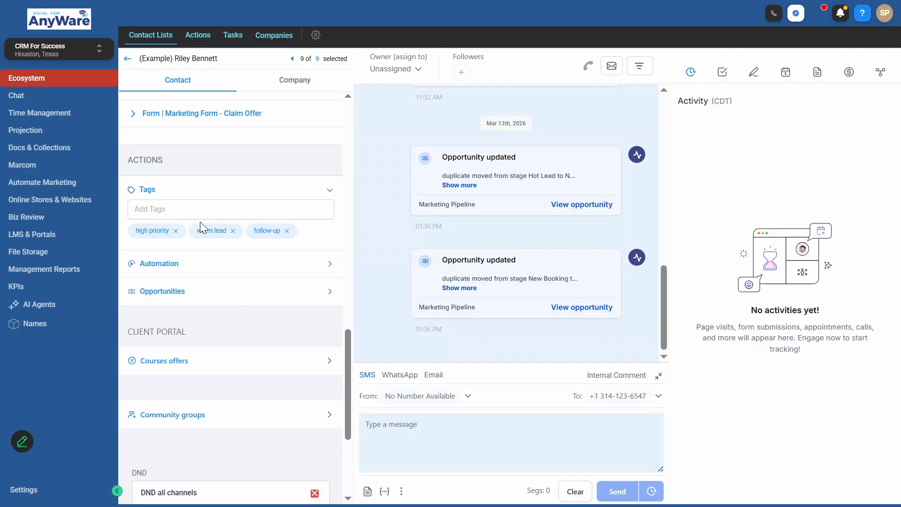
scroll(200, 223, "down", 3)
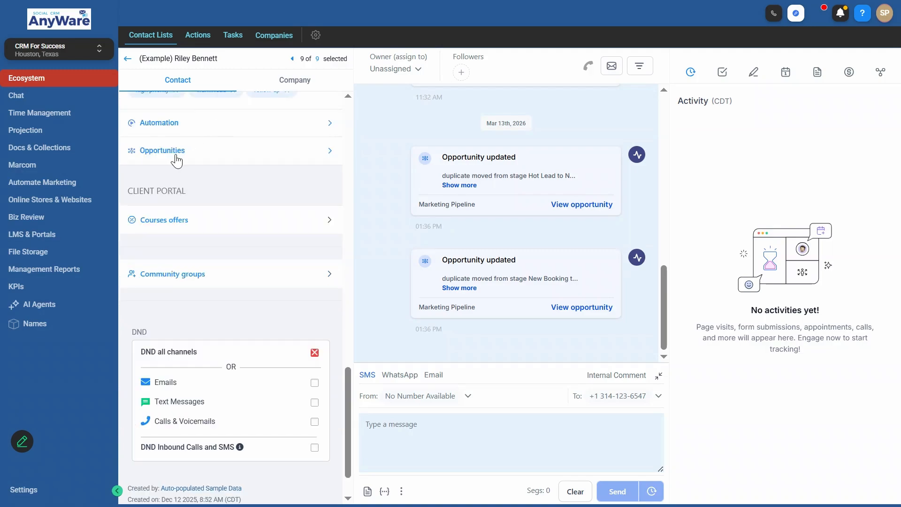
scroll(216, 175, "down", 1)
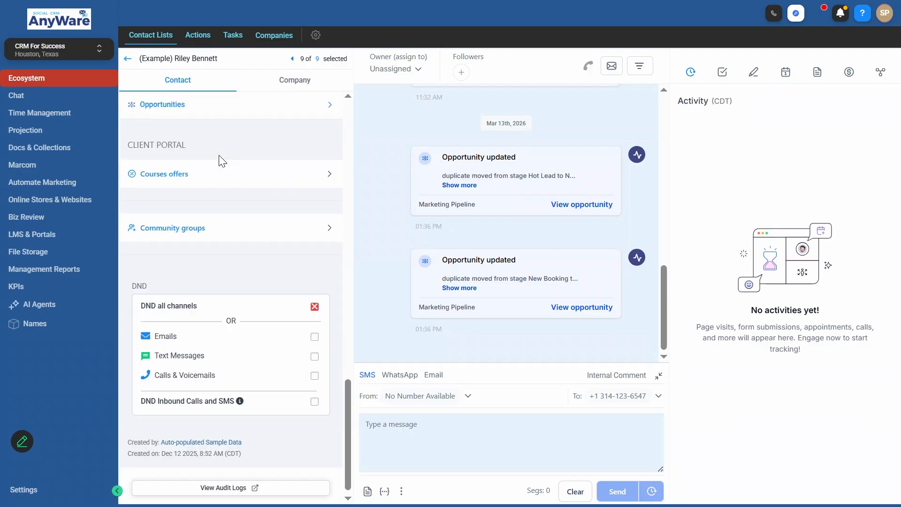
scroll(331, 178, "up", 1)
left_click(330, 177)
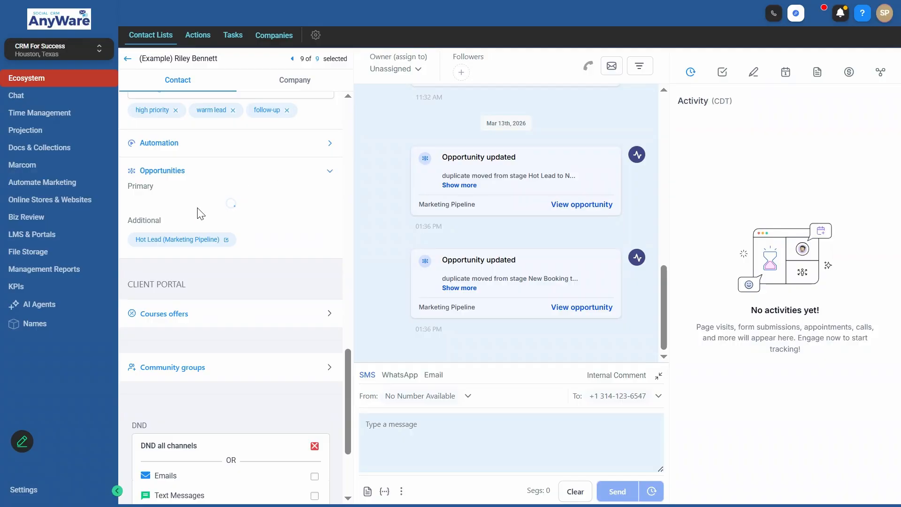
scroll(200, 214, "up", 20)
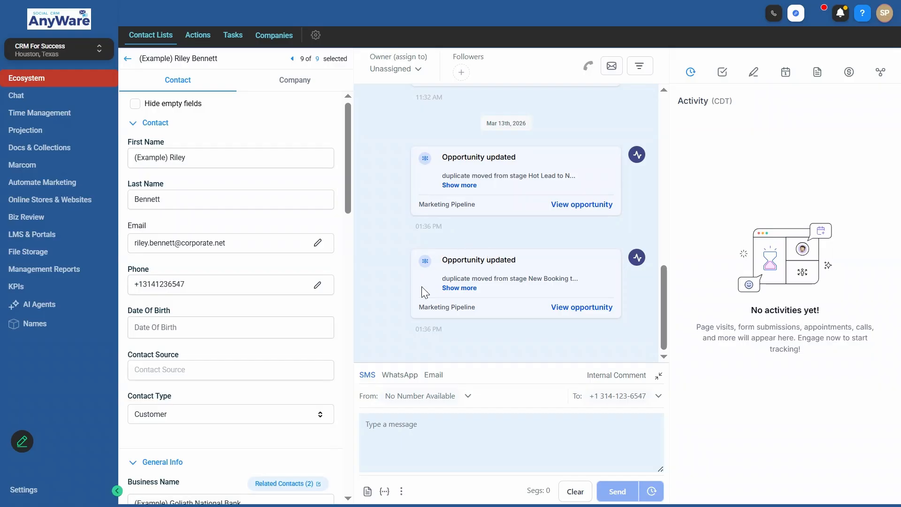
scroll(441, 280, "up", 5)
scroll(439, 274, "up", 8)
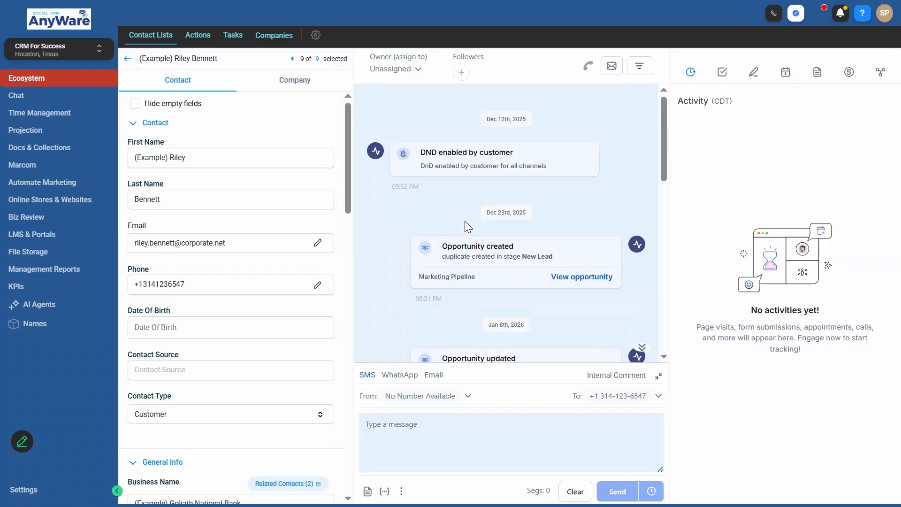
scroll(458, 165, "down", 8)
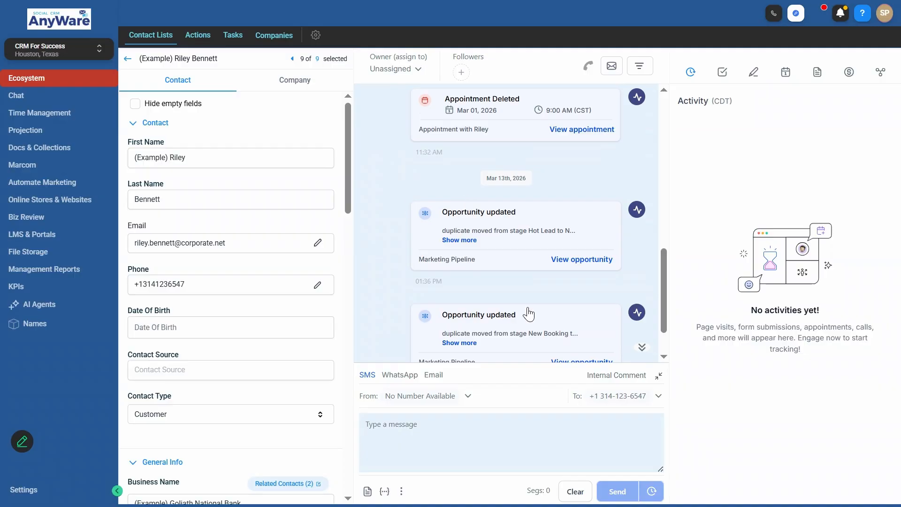
scroll(525, 109, "down", 4)
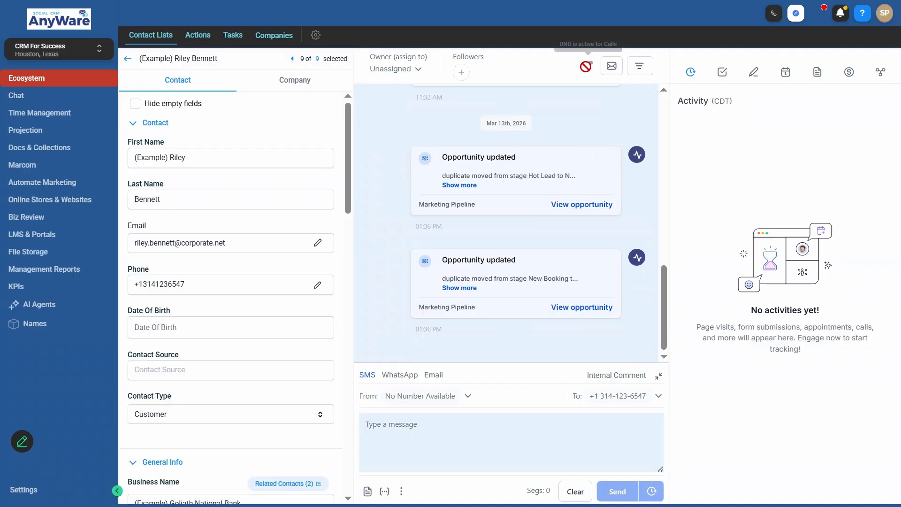
left_click(633, 70)
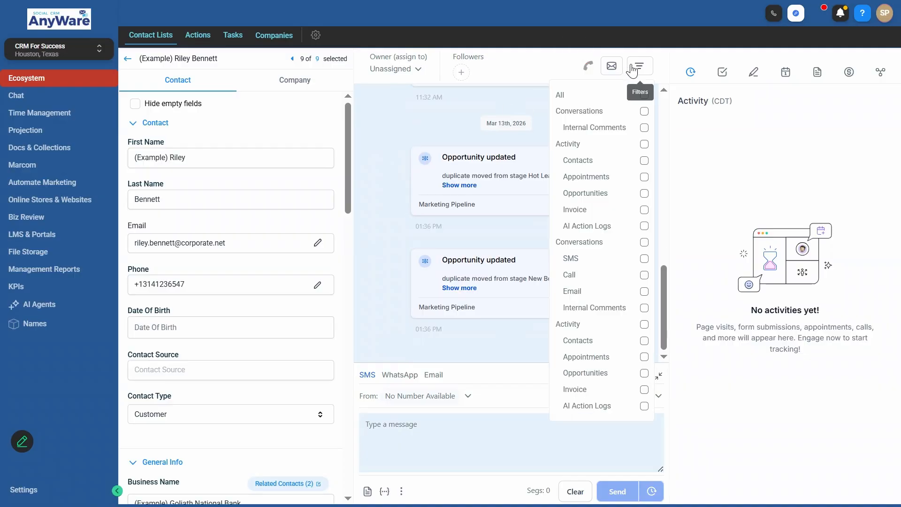
left_click(634, 70)
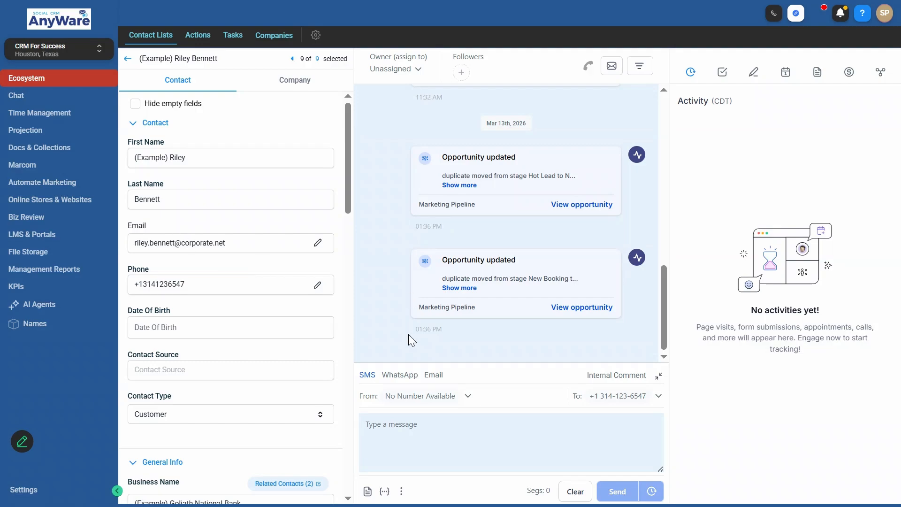
left_click(610, 375)
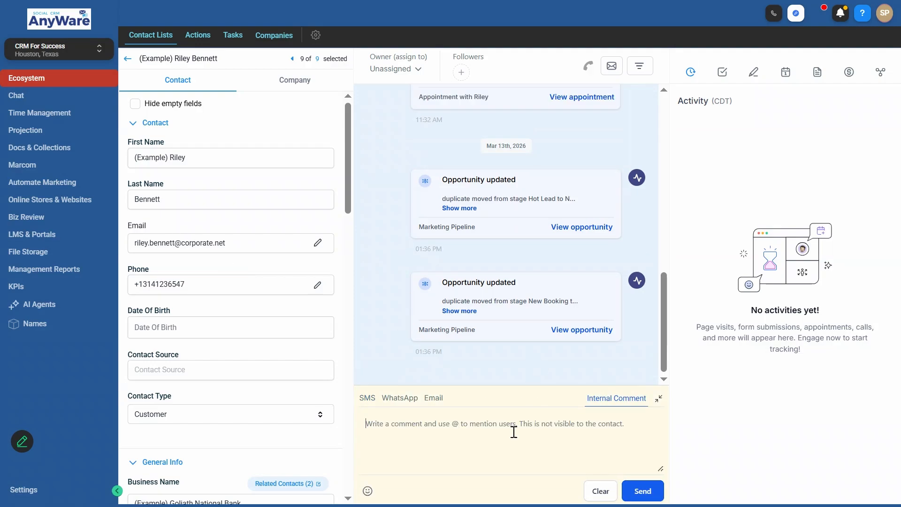
type("@")
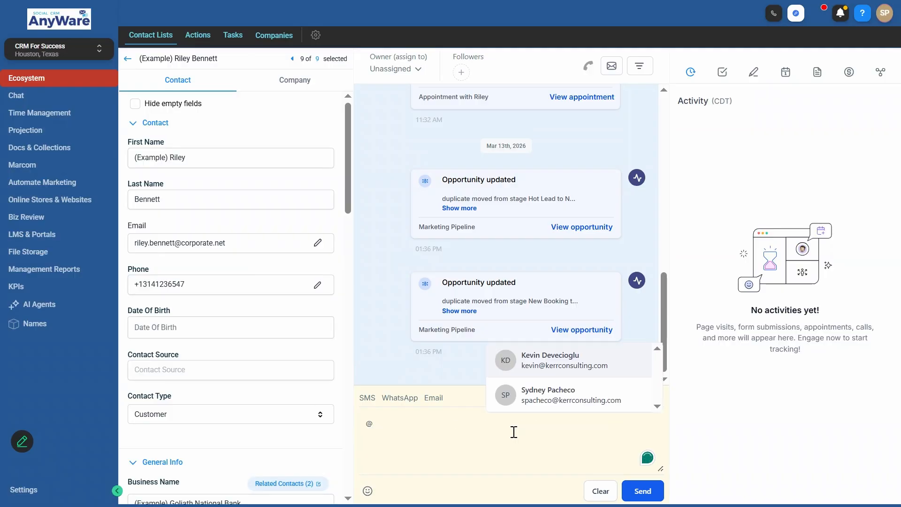
left_click(547, 371)
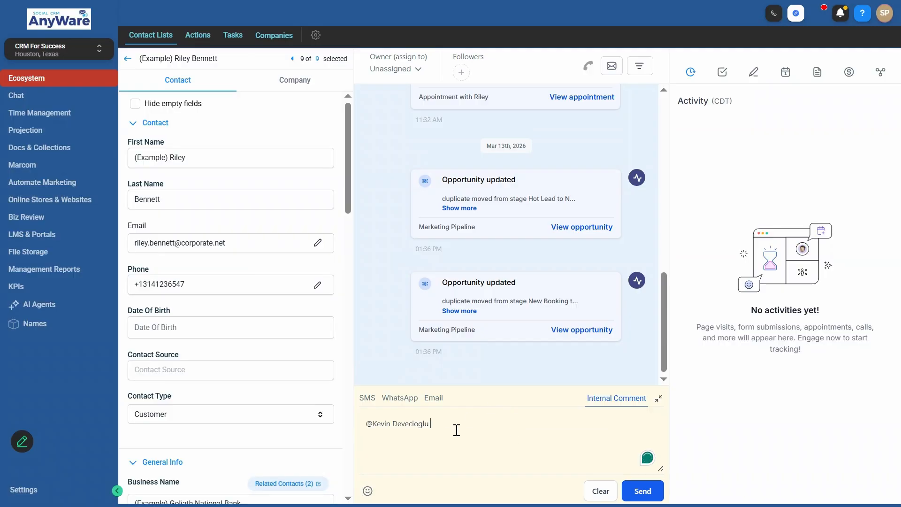
type("Hi,")
left_click_drag(457, 431, 366, 436)
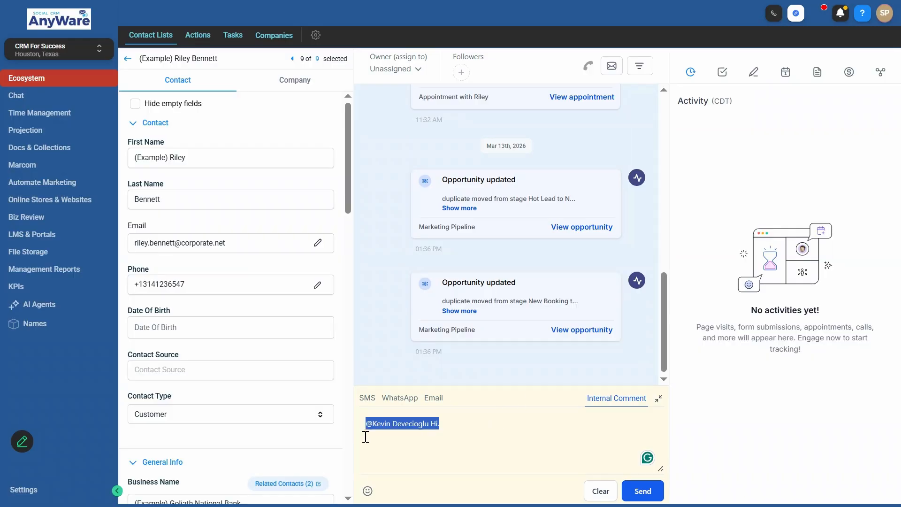
key("BackSpace")
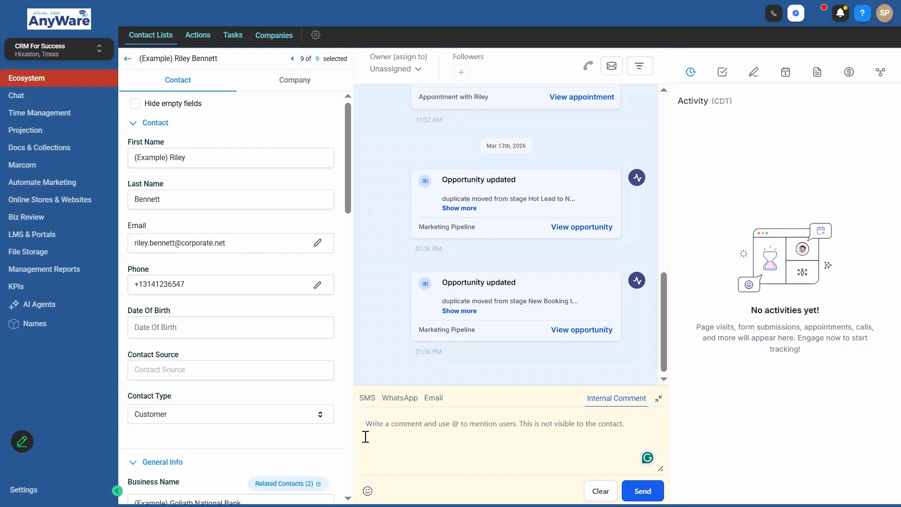
left_click(367, 398)
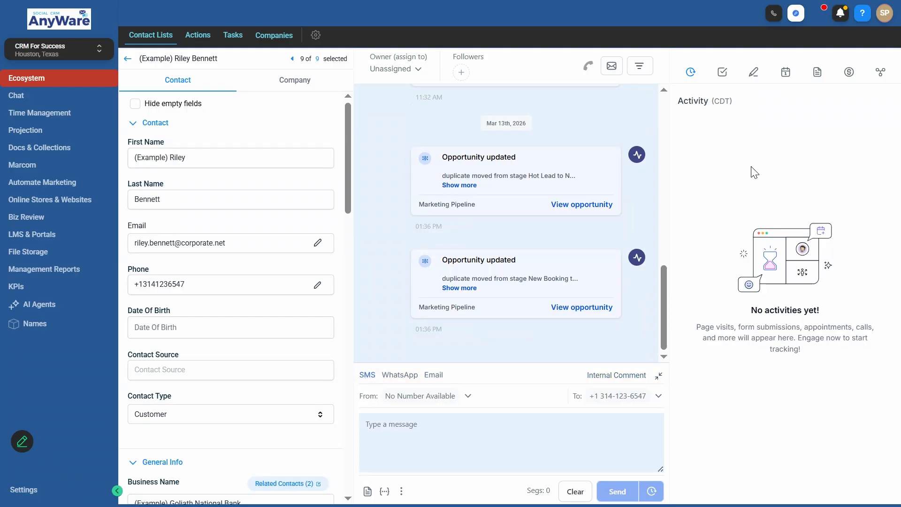
- View the contact's Tasks, Notes, Appointments, Documents, Payments and finally Associations panels
left_click(723, 80)
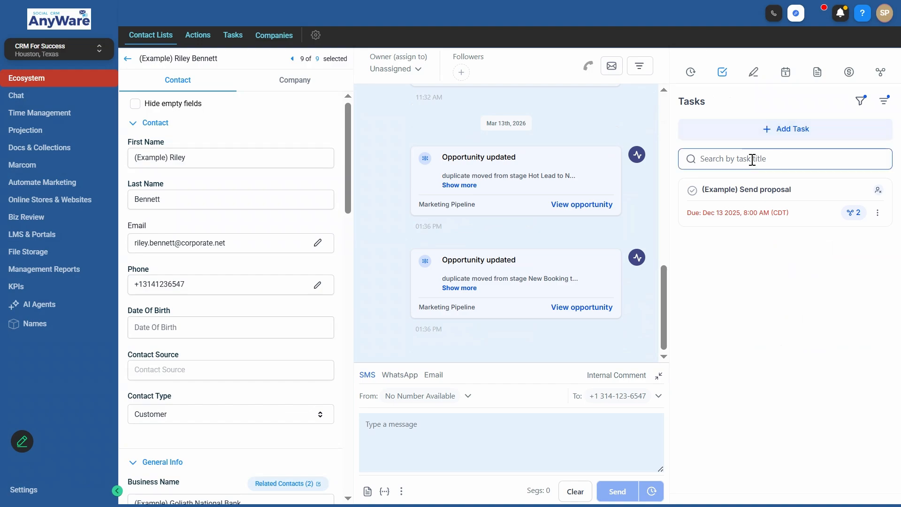
left_click(754, 73)
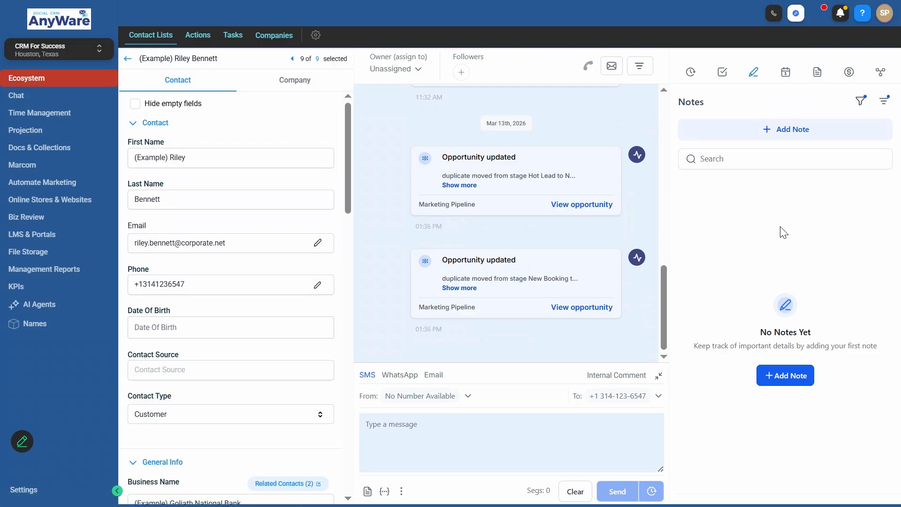
left_click(785, 72)
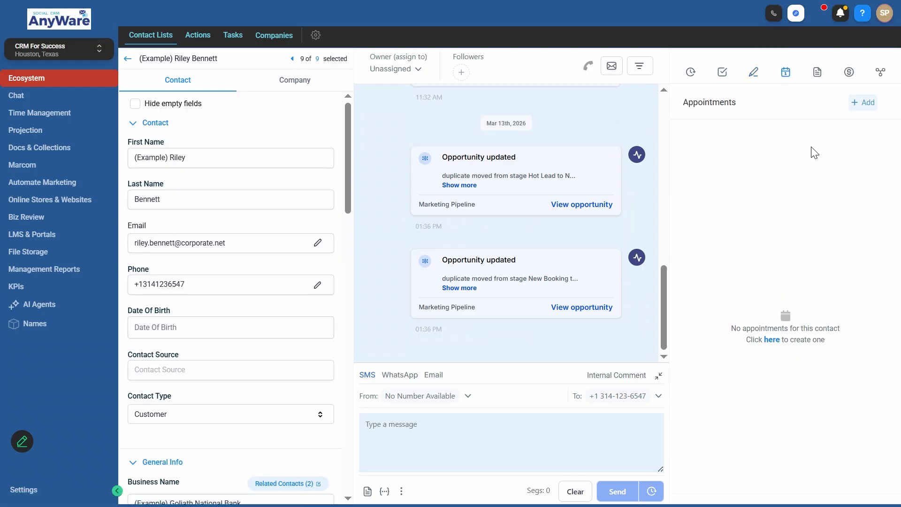
left_click(816, 79)
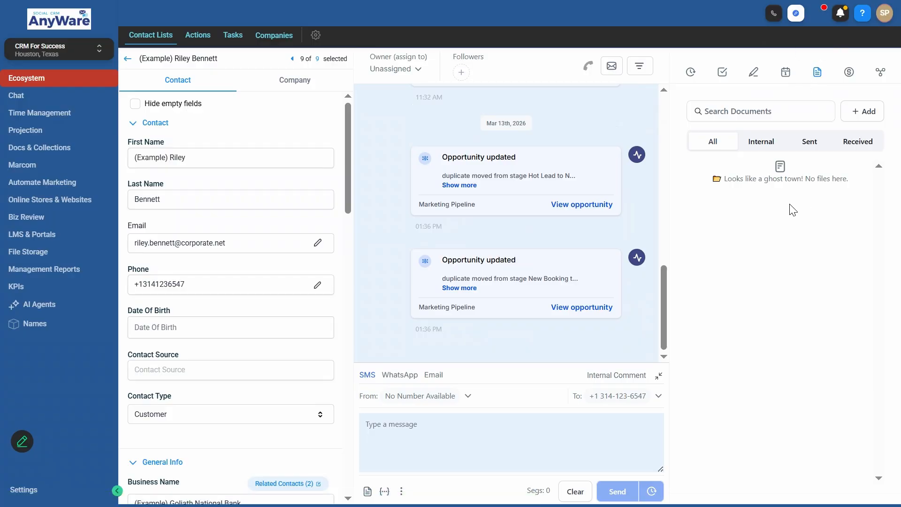
left_click(848, 74)
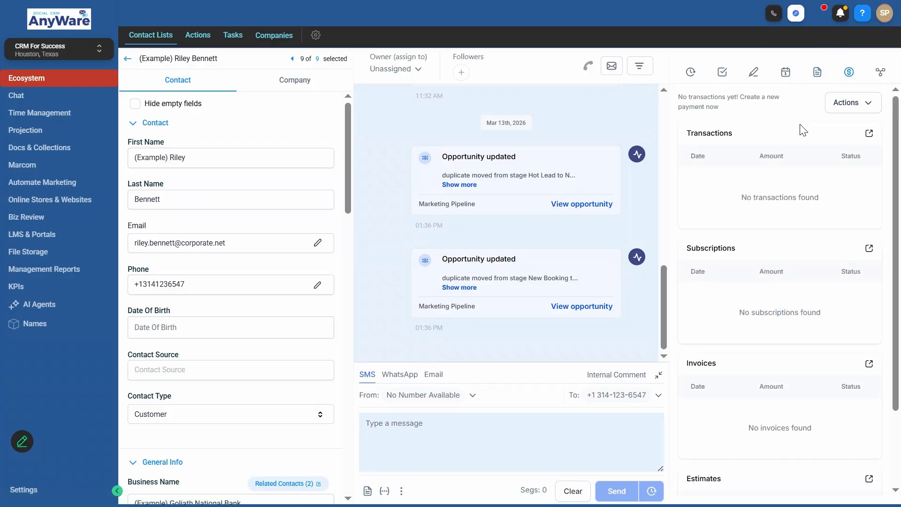
scroll(773, 130, "down", 3)
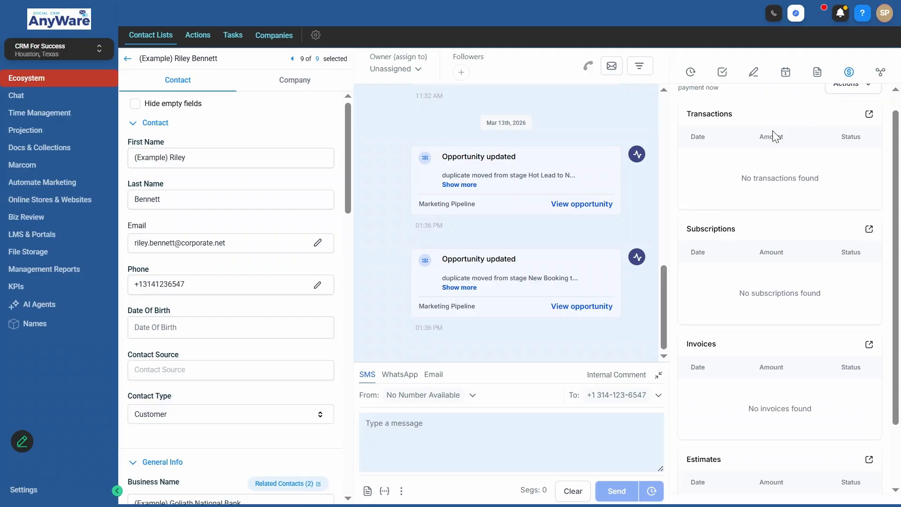
scroll(863, 88, "up", 3)
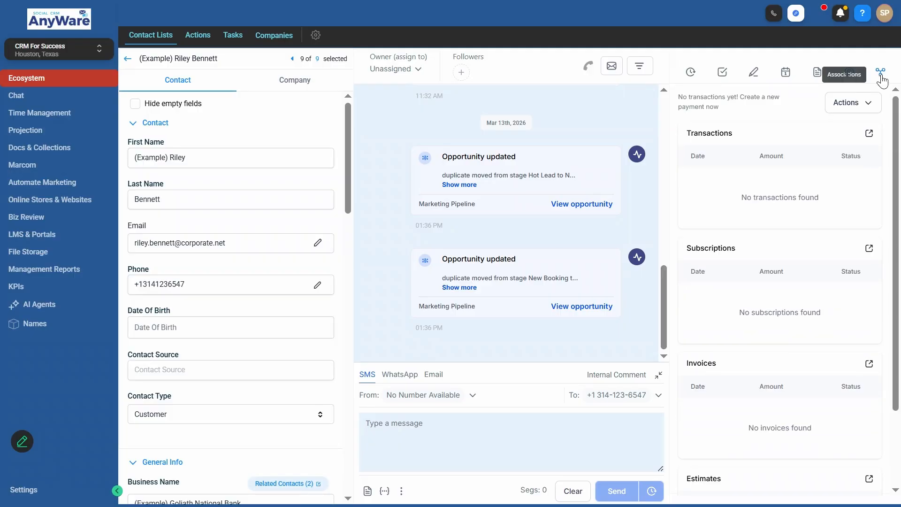
left_click(881, 73)
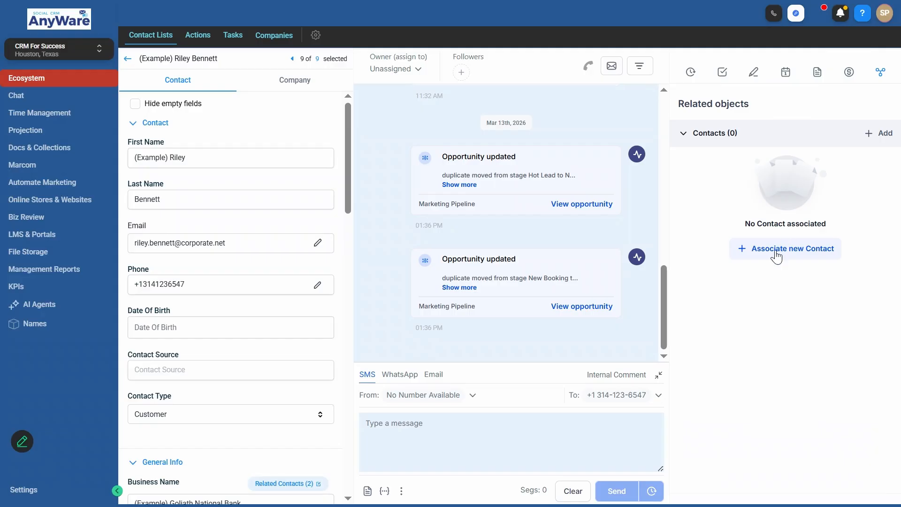
- Toggle Contacts (0), open and dismiss the associate-contact form, then go back to the list
left_click(770, 134)
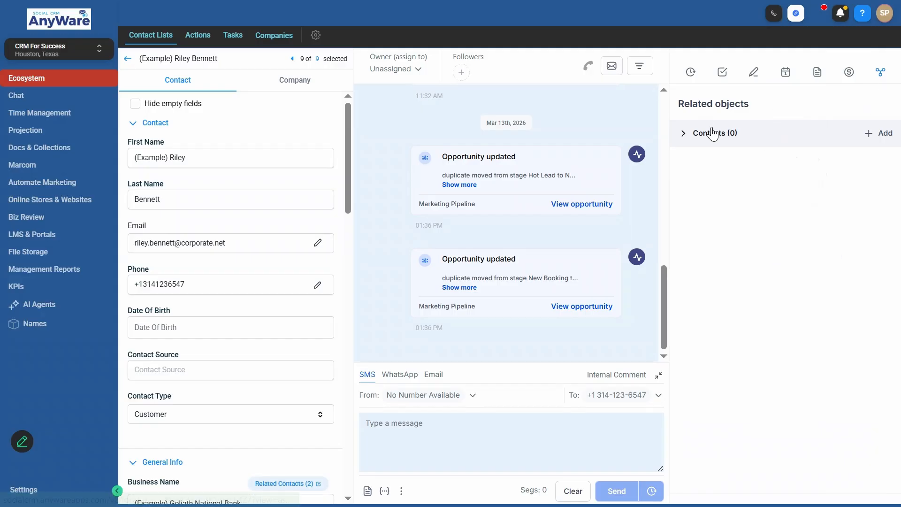
left_click(689, 136)
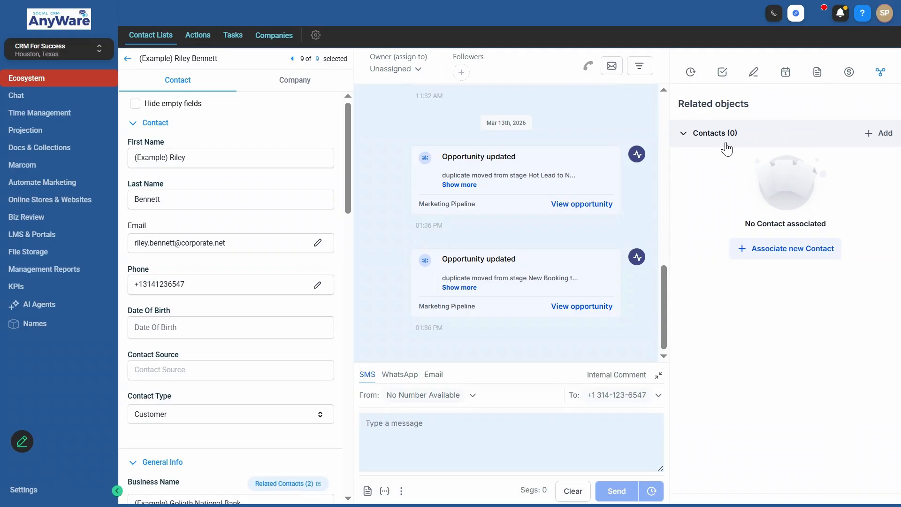
left_click(873, 136)
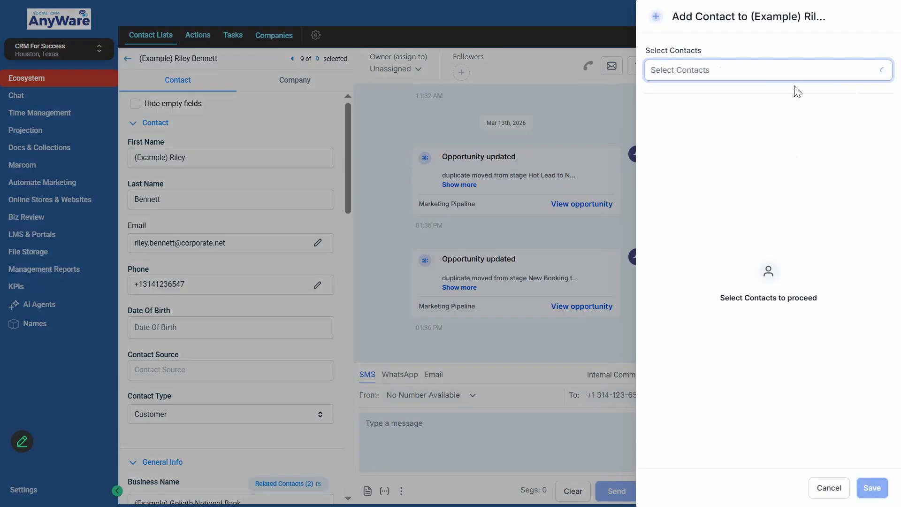
left_click(759, 78)
left_click(736, 286)
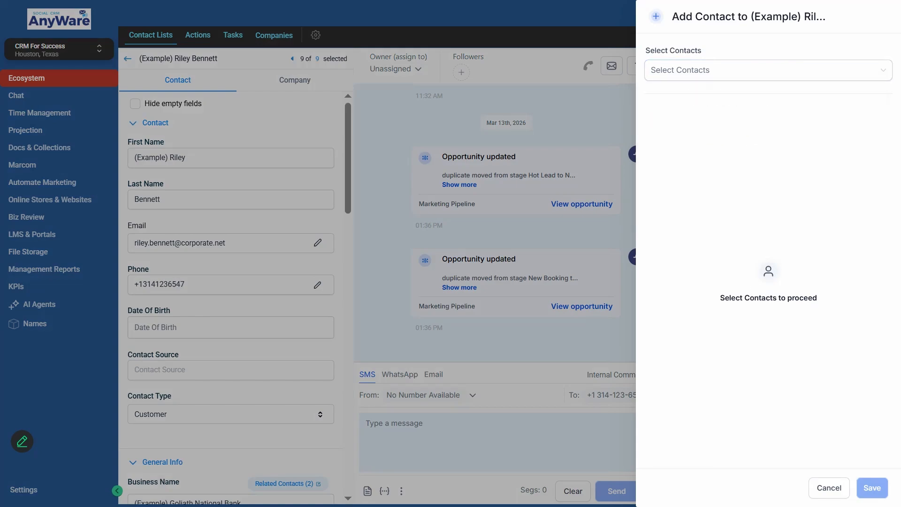
key("Escape")
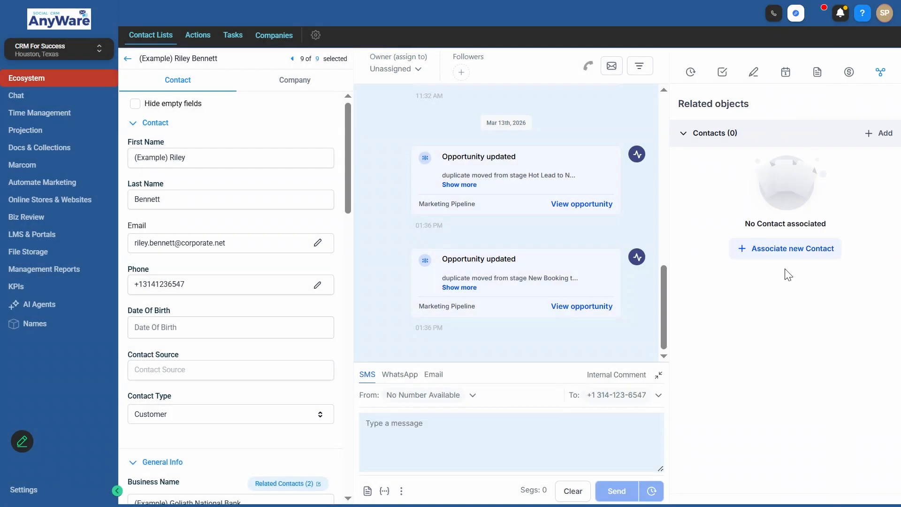
left_click(128, 61)
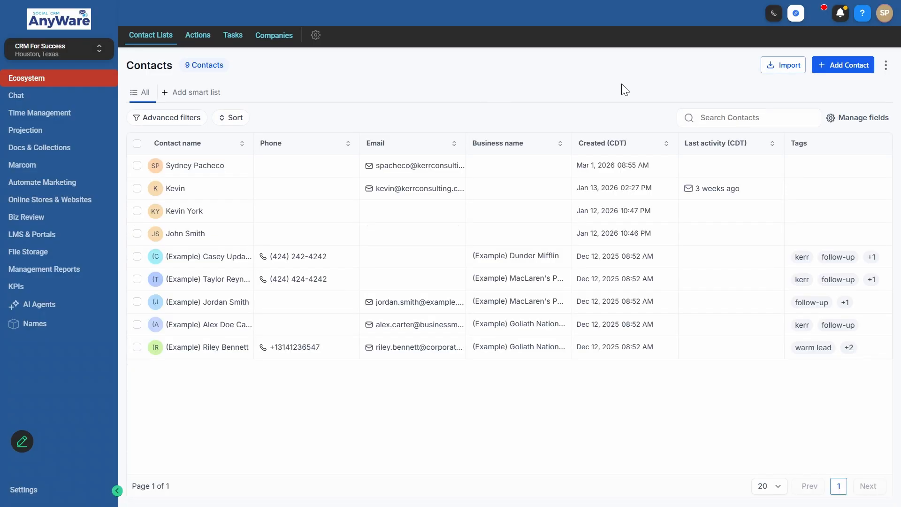
left_click(850, 66)
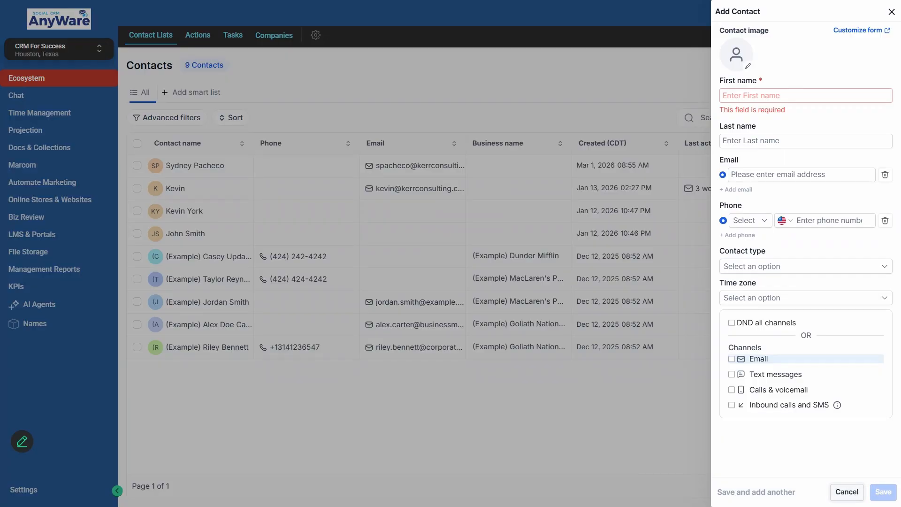
left_click(847, 492)
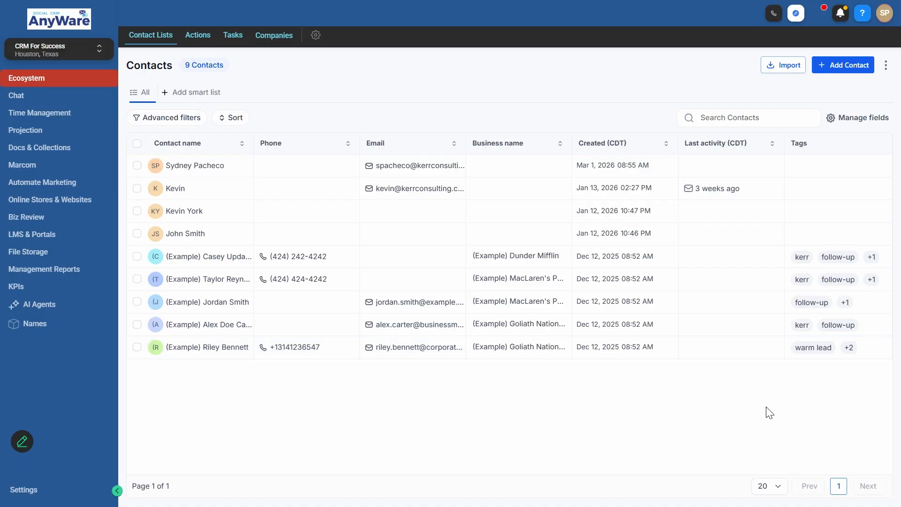